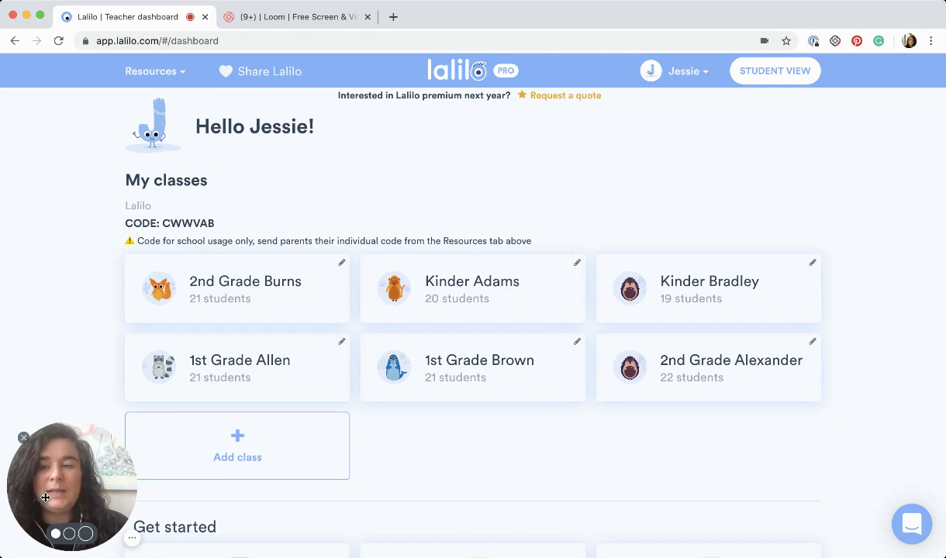
Open the 2nd Grade Burns class progress page and scroll through its report
click(245, 293)
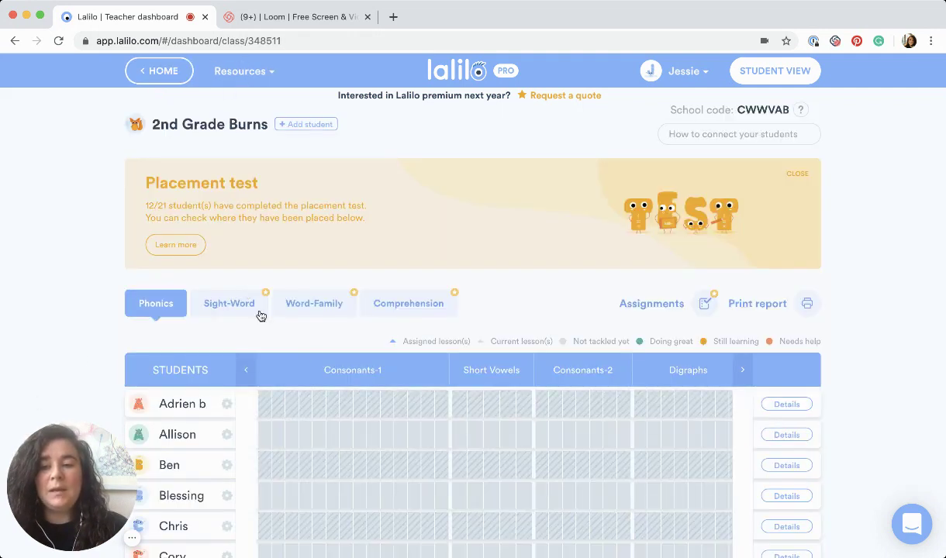
scroll(329, 381, down, 3)
scroll(329, 382, down, 1)
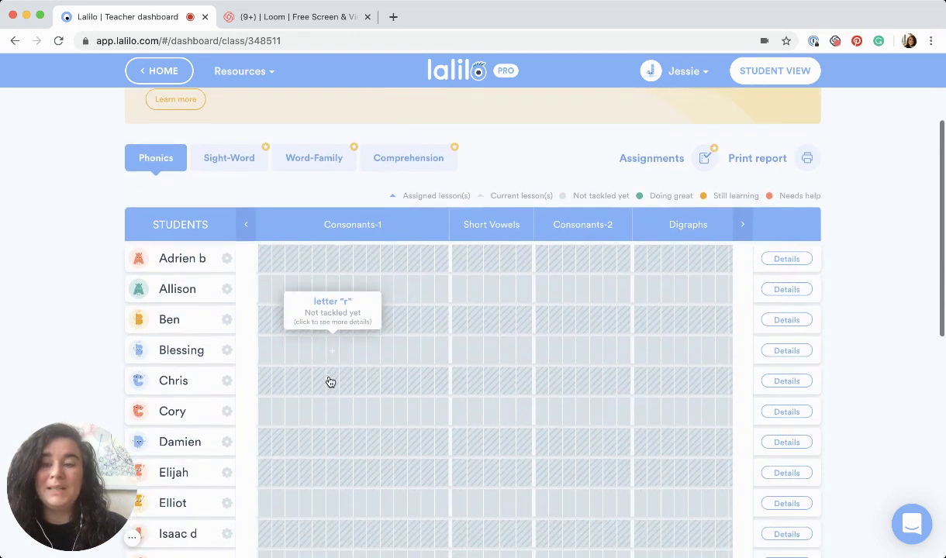
scroll(329, 382, down, 1)
scroll(266, 280, up, 2)
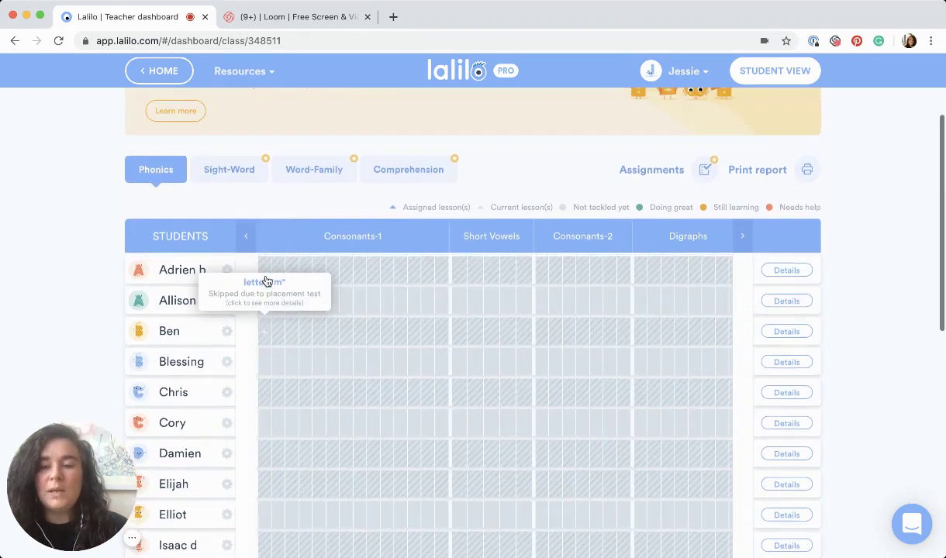
scroll(264, 274, up, 2)
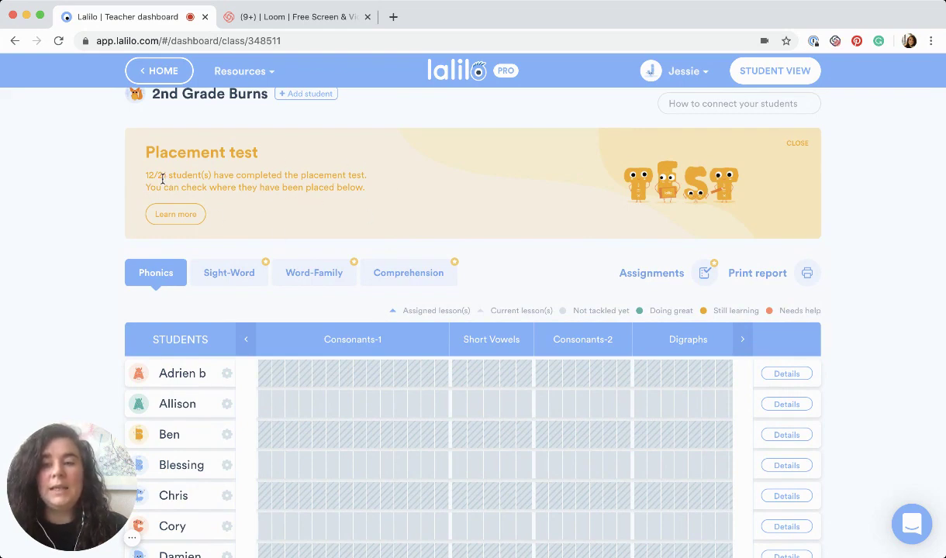
Review the rest of the 2nd Grade Burns report, then go back to the class list
mouse_move(311, 366)
scroll(311, 366, down, 3)
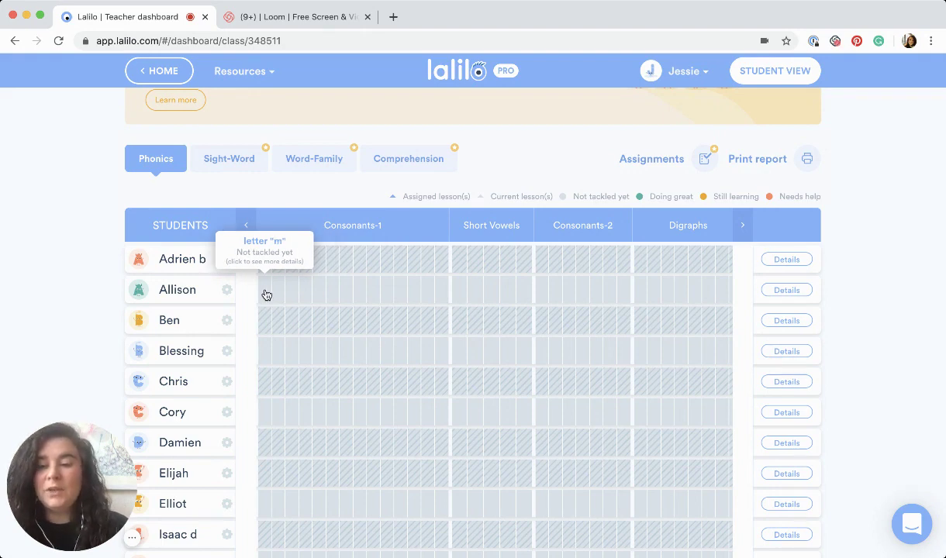
scroll(266, 294, down, 1)
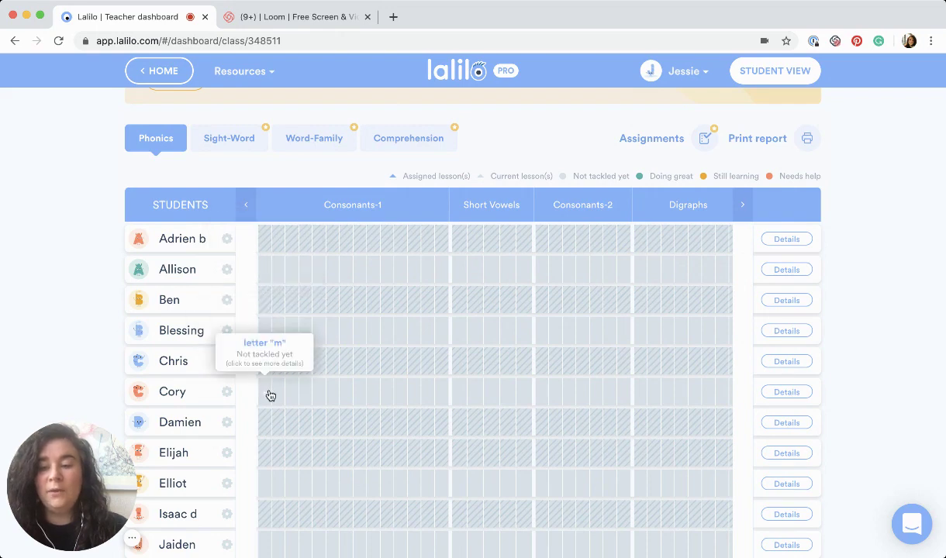
scroll(266, 481, down, 3)
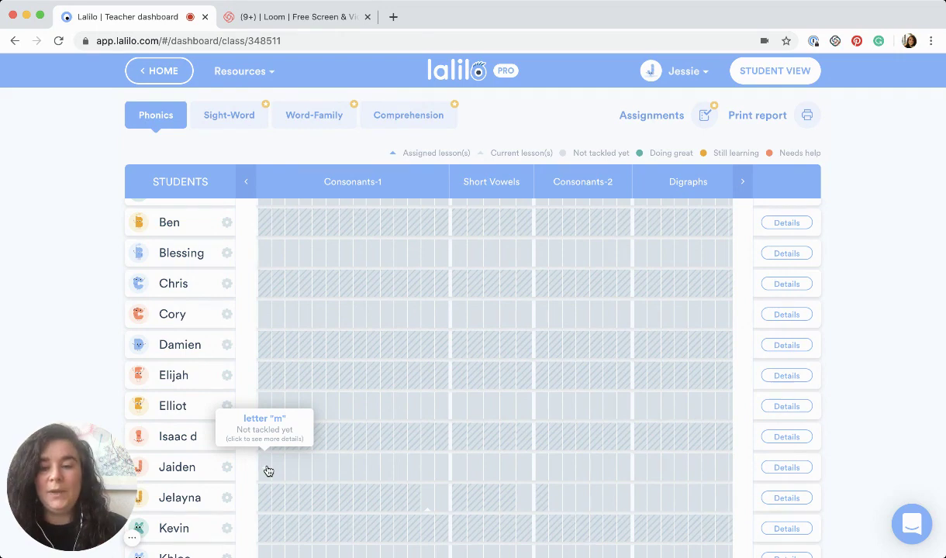
scroll(268, 471, down, 3)
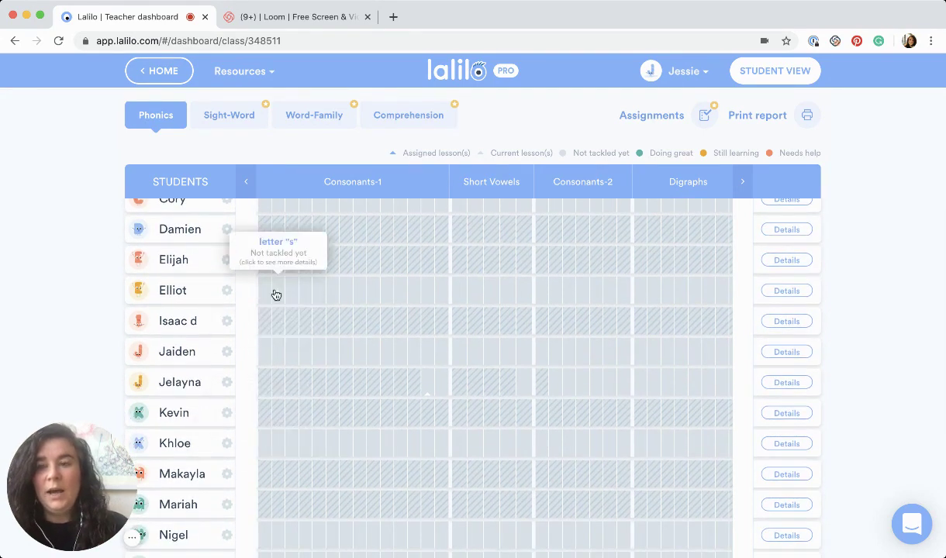
scroll(302, 346, down, 3)
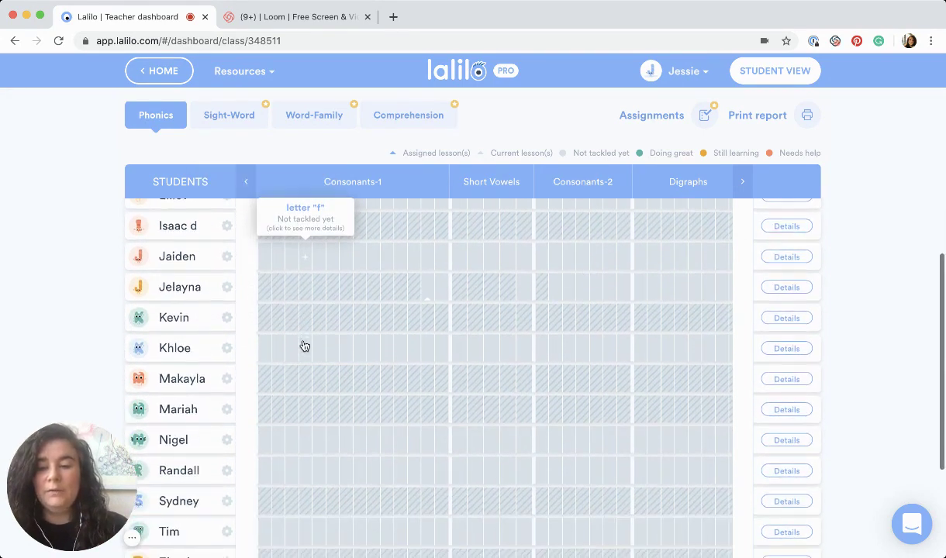
scroll(303, 346, up, 3)
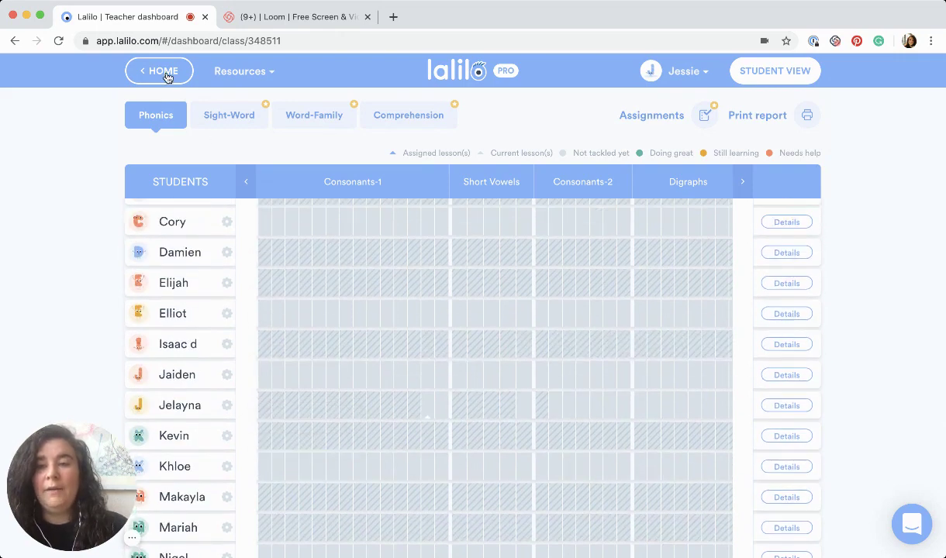
click(163, 71)
scroll(266, 199, up, 2)
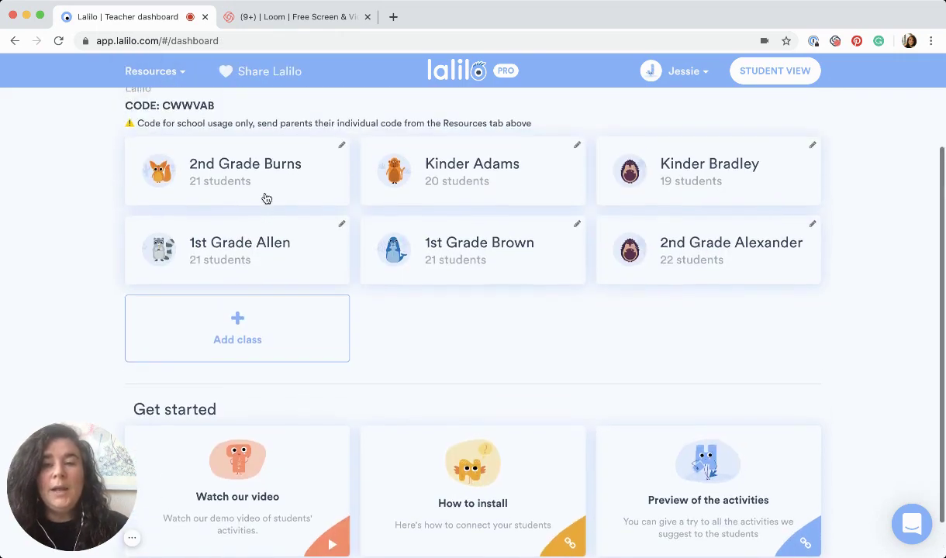
Open the Kinder Adams class progress page and show its Comprehension progress grid
click(287, 280)
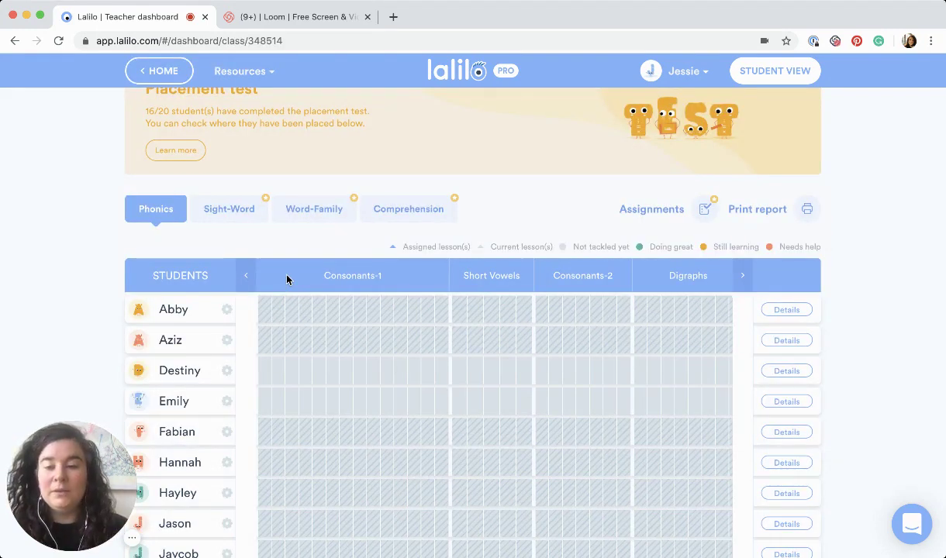
click(392, 214)
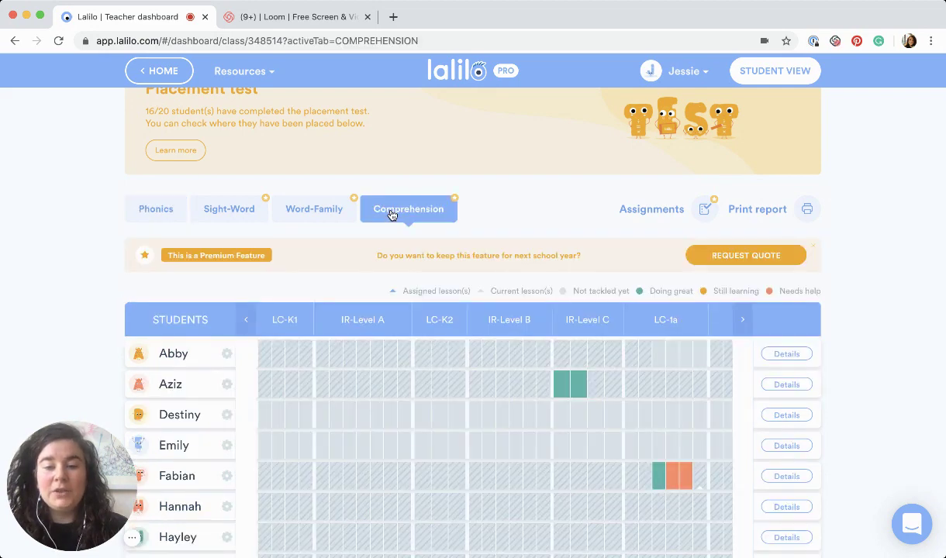
mouse_move(452, 367)
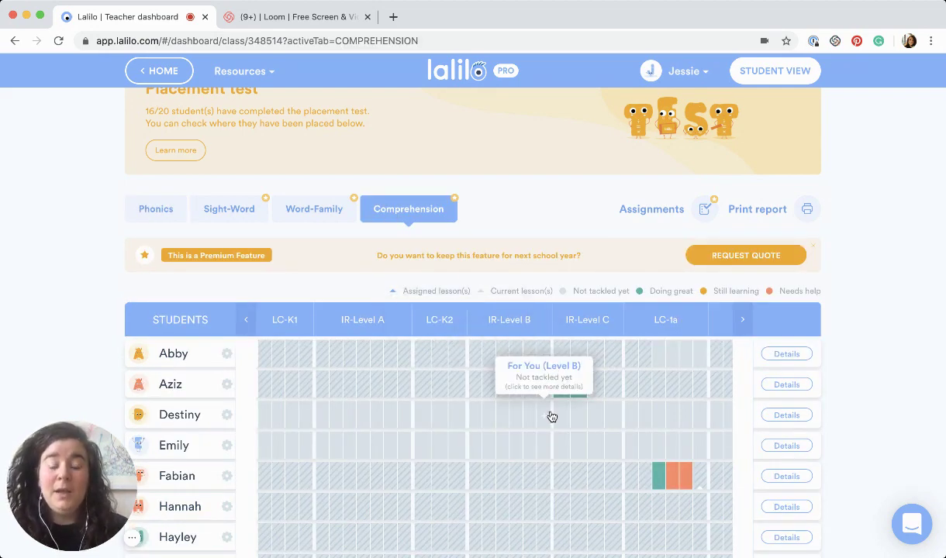
scroll(552, 414, down, 2)
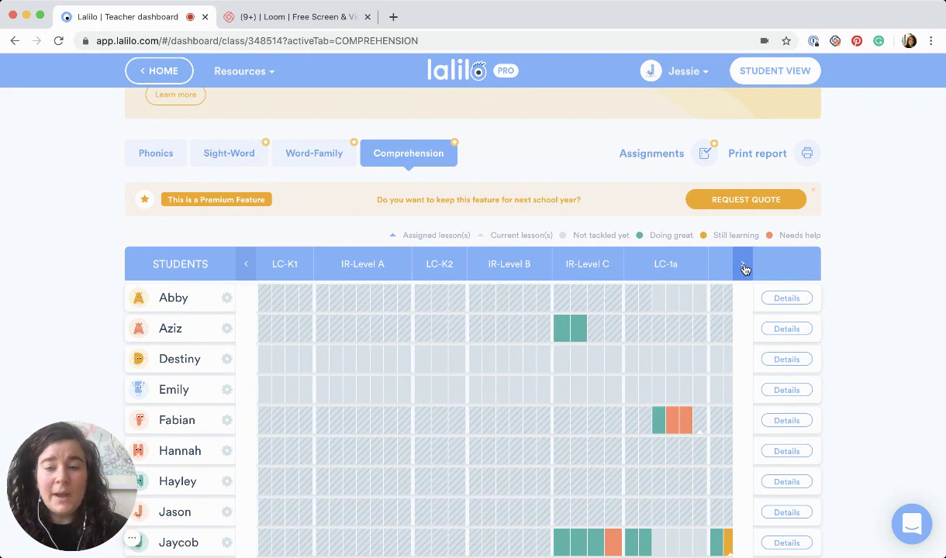
scroll(665, 350, down, 2)
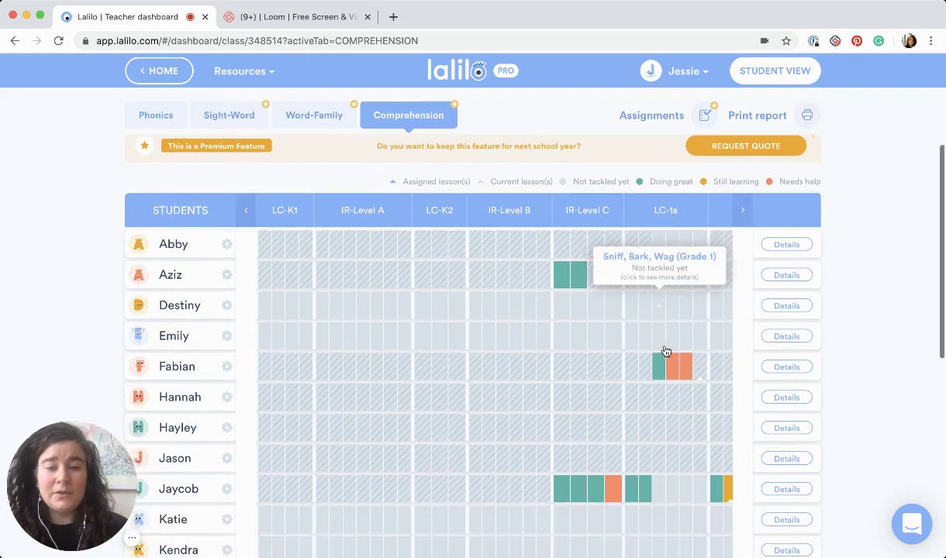
Shift the Comprehension grid to later levels, bringing IR-Levels E, F and G into view
click(743, 215)
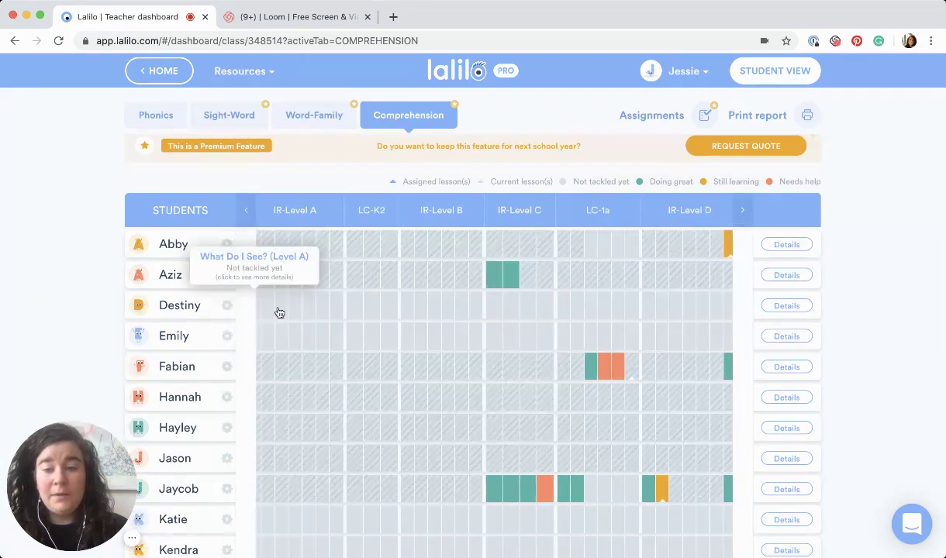
click(743, 213)
click(744, 215)
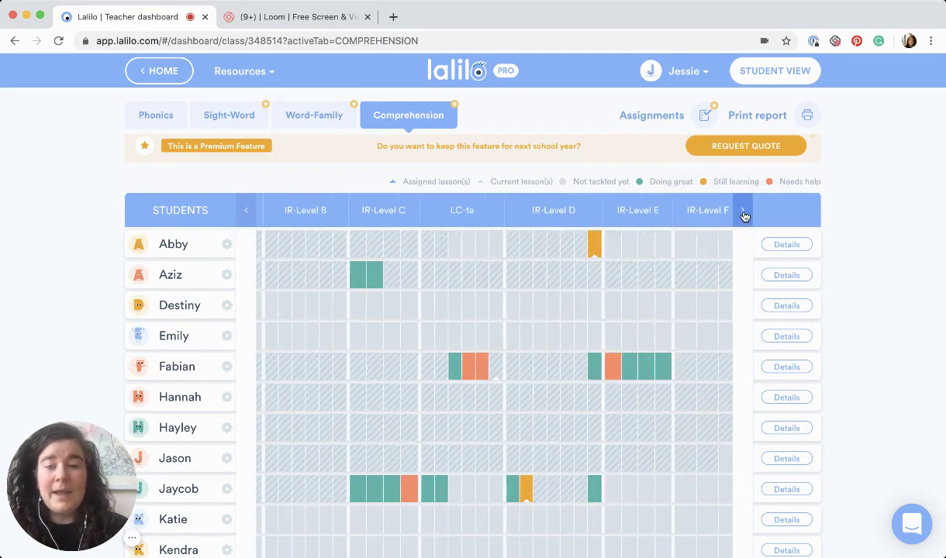
click(743, 216)
mouse_move(526, 247)
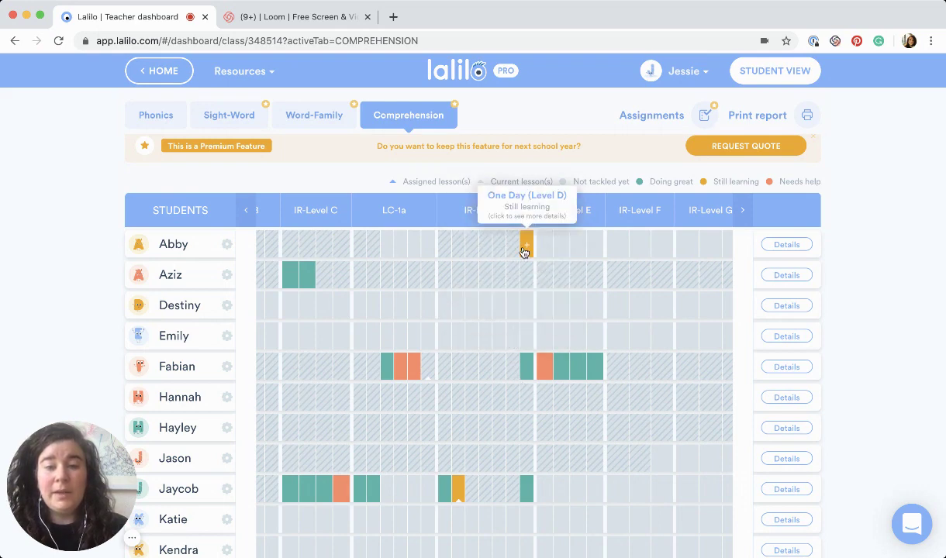
Scroll through the Kinder Adams Comprehension grid, then return HOME to the My classes list
scroll(528, 252, down, 1)
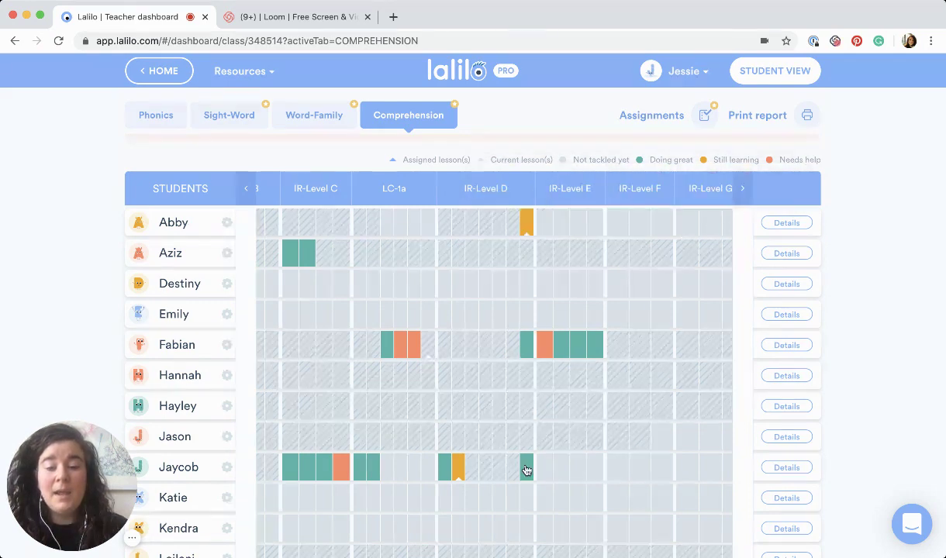
scroll(524, 465, down, 1)
scroll(525, 471, down, 1)
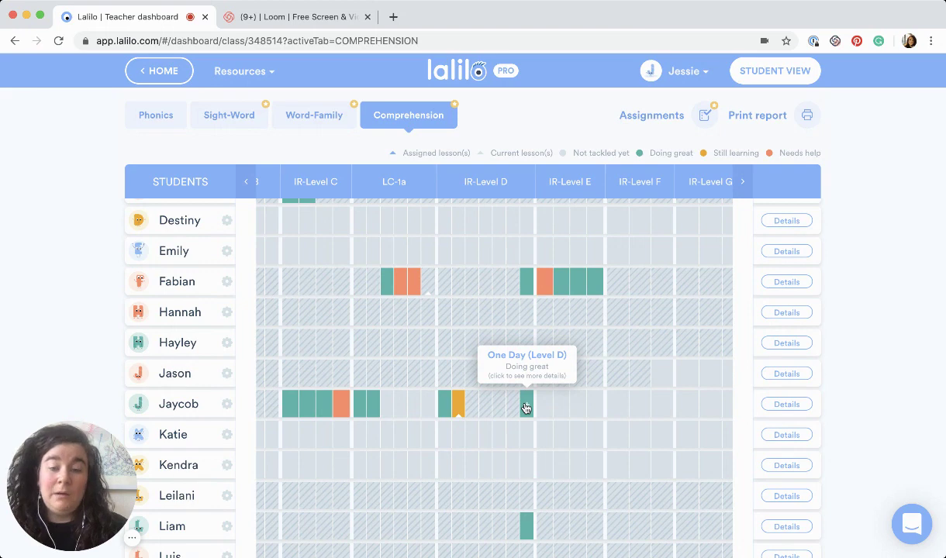
scroll(525, 414, down, 8)
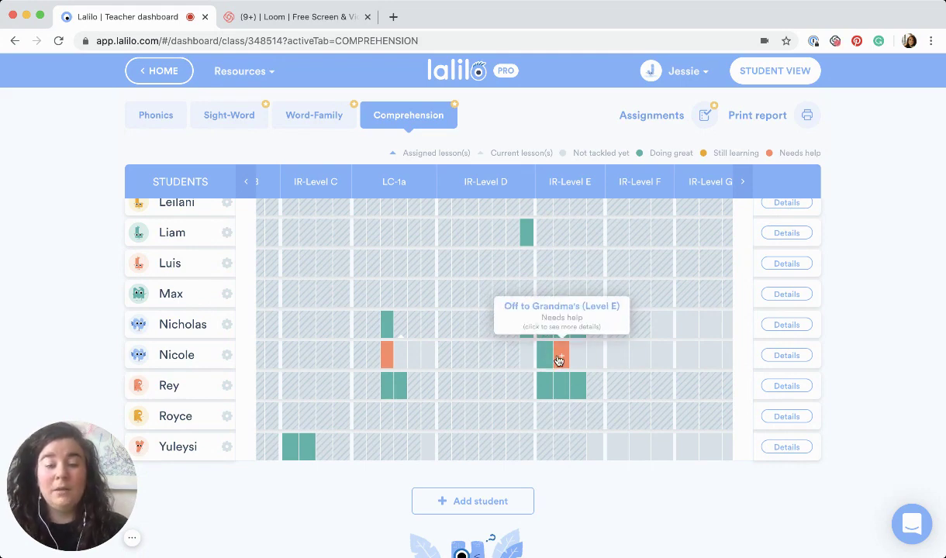
scroll(558, 361, up, 9)
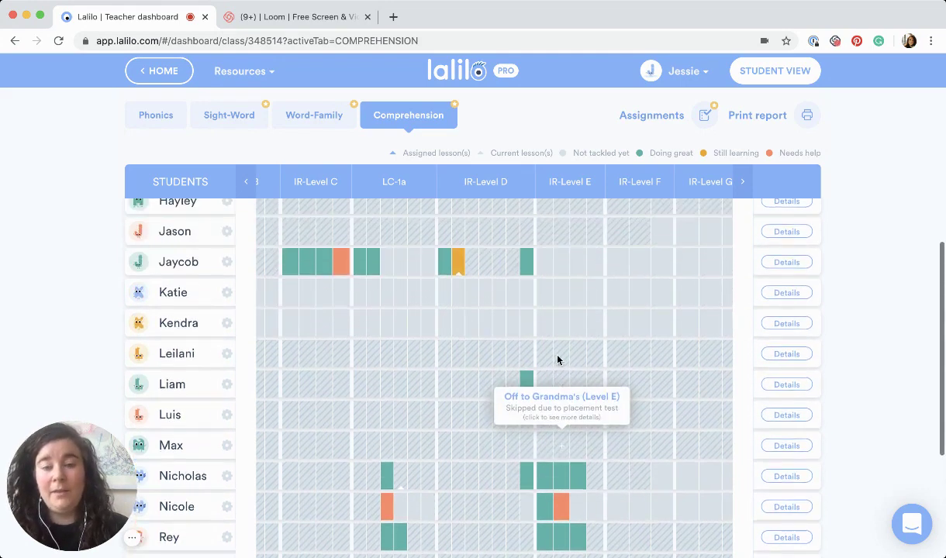
scroll(557, 355, up, 5)
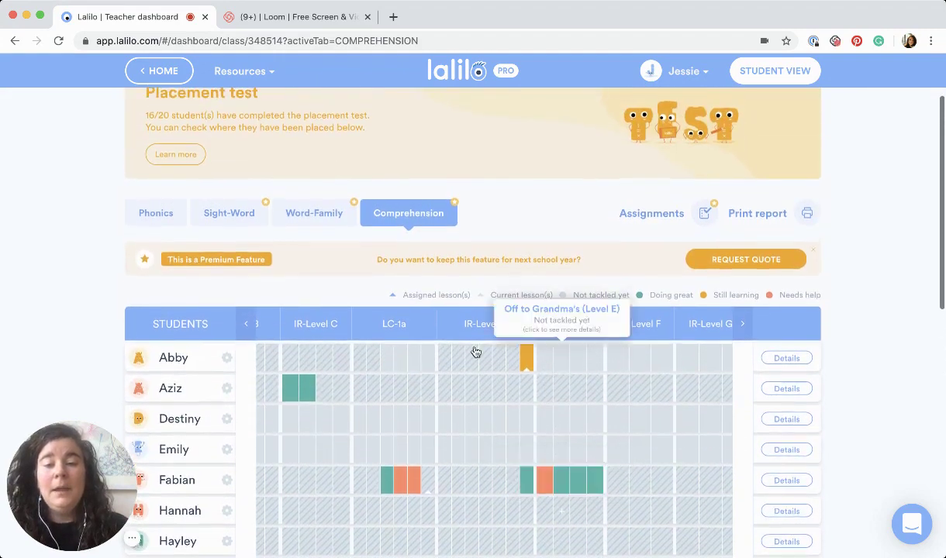
click(144, 74)
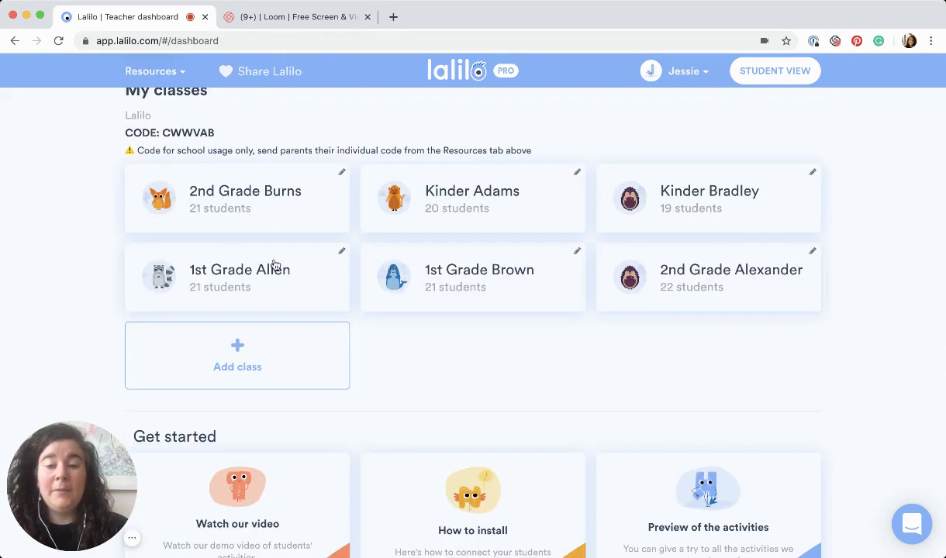
click(405, 277)
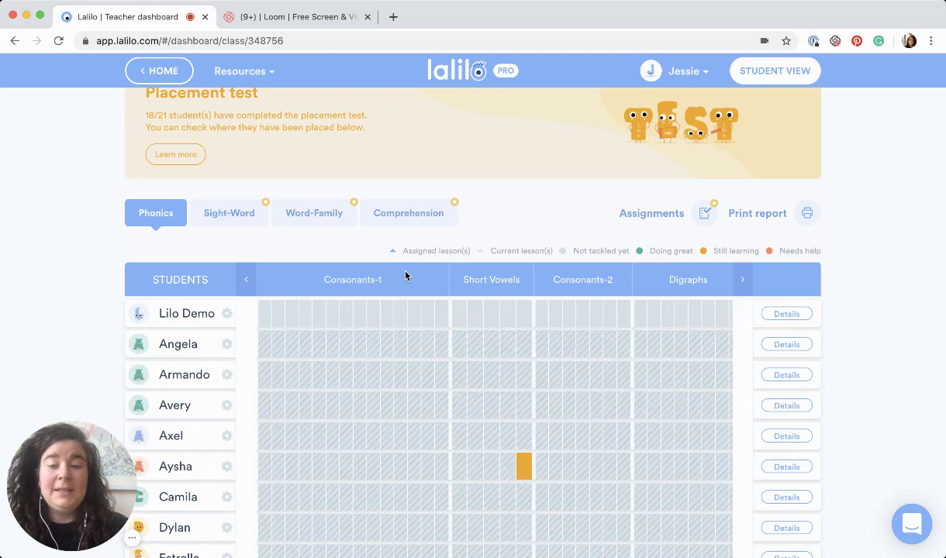
scroll(477, 380, up, 1)
scroll(479, 380, down, 2)
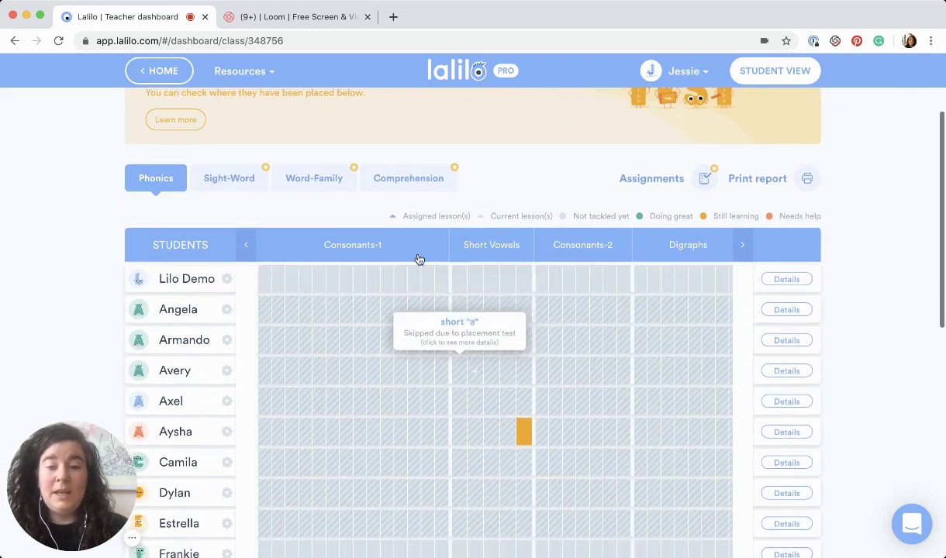
click(404, 180)
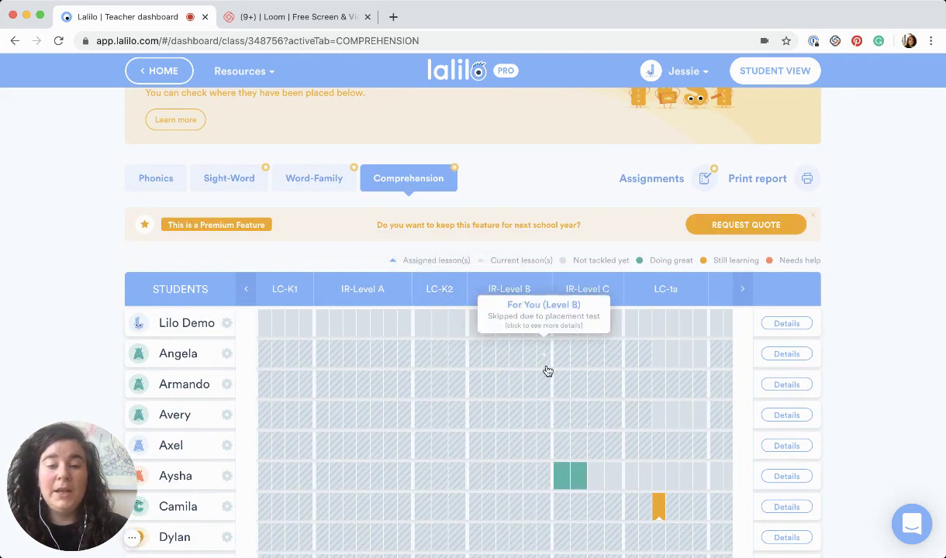
scroll(547, 371, down, 1)
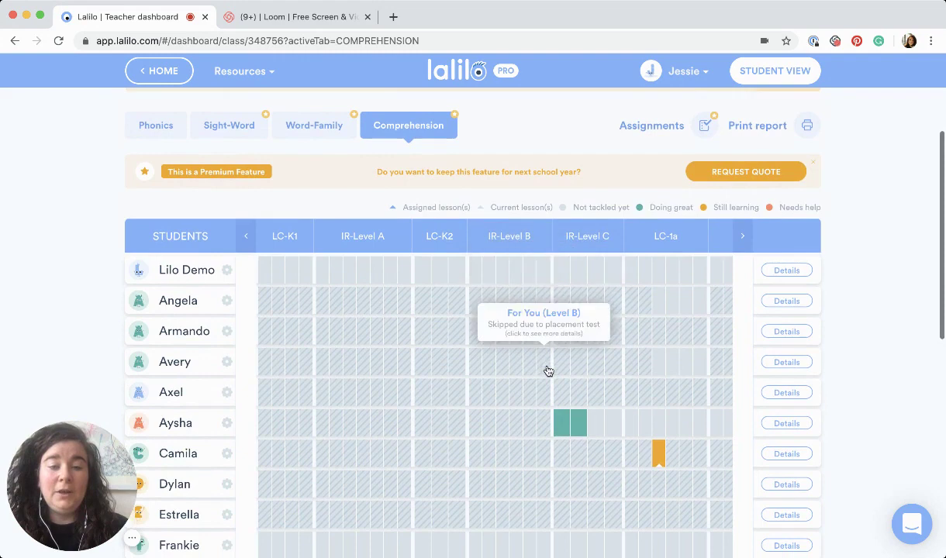
click(738, 236)
click(738, 236)
click(738, 236)
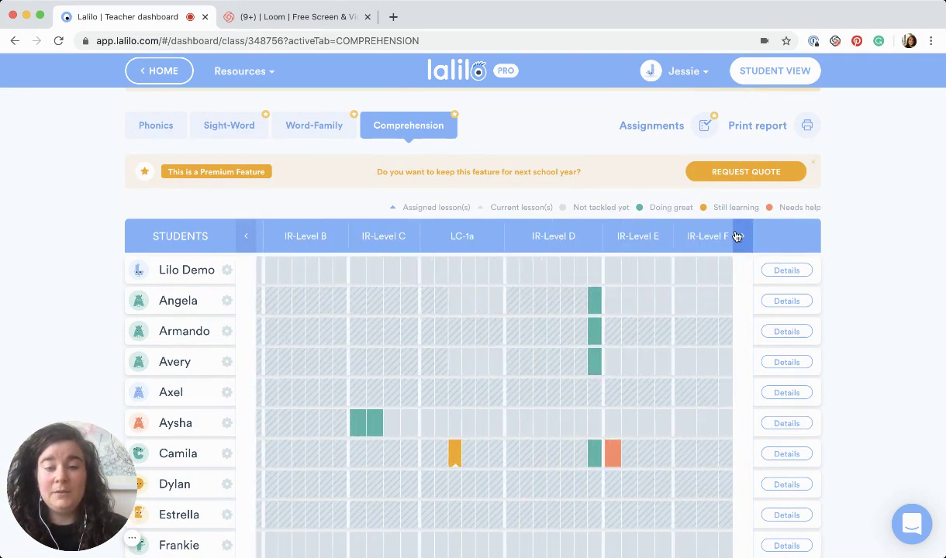
click(737, 236)
mouse_move(515, 308)
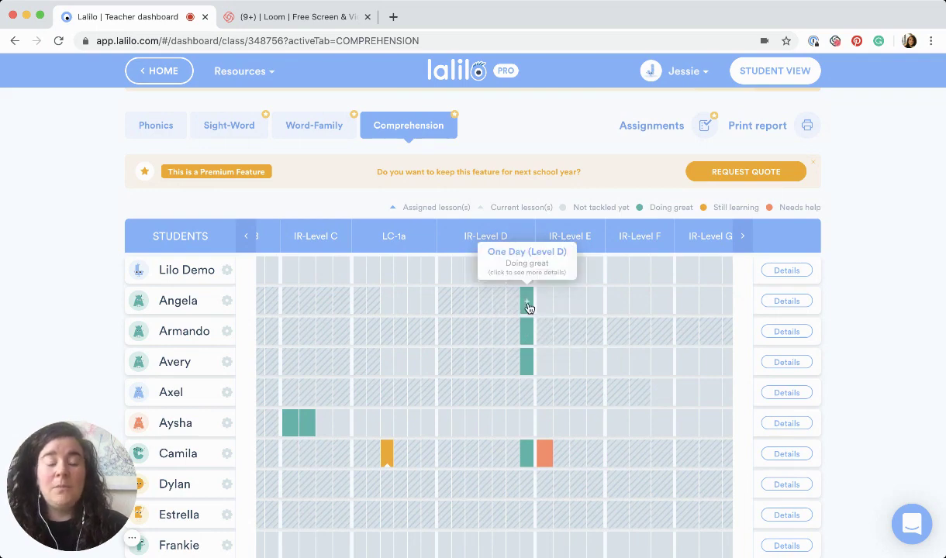
click(159, 78)
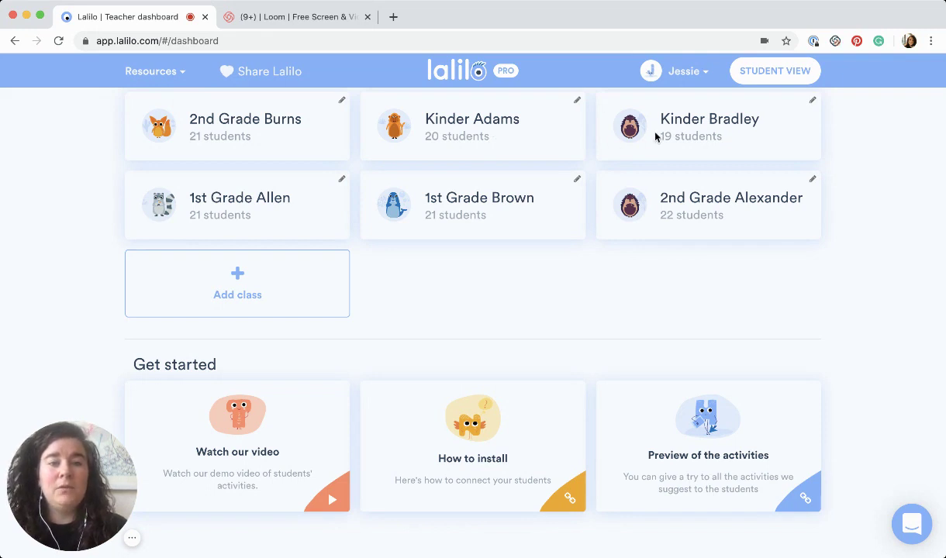
click(683, 127)
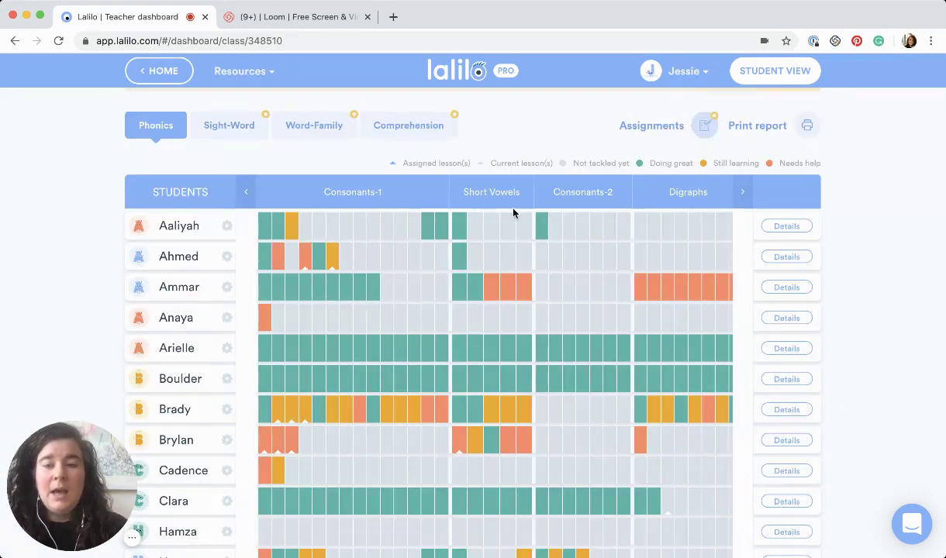
scroll(383, 313, down, 1)
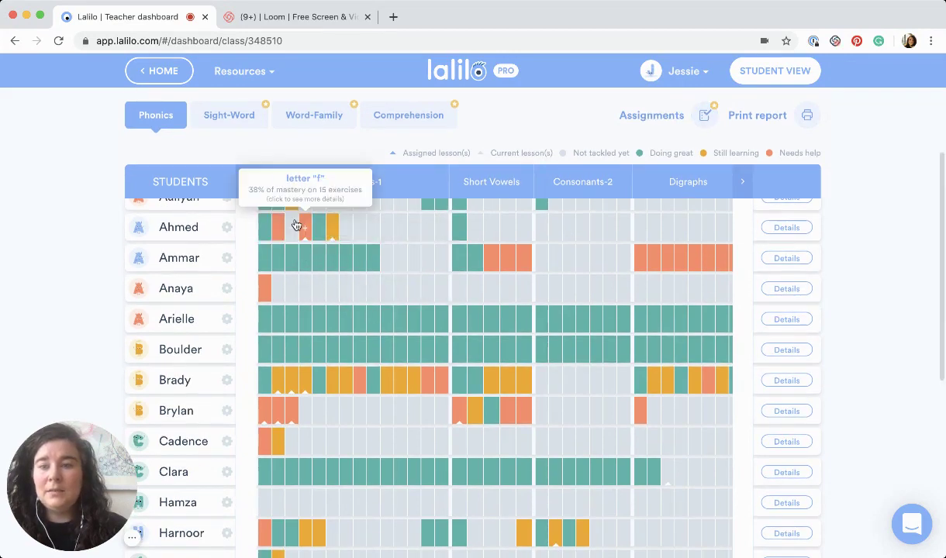
scroll(287, 222, up, 2)
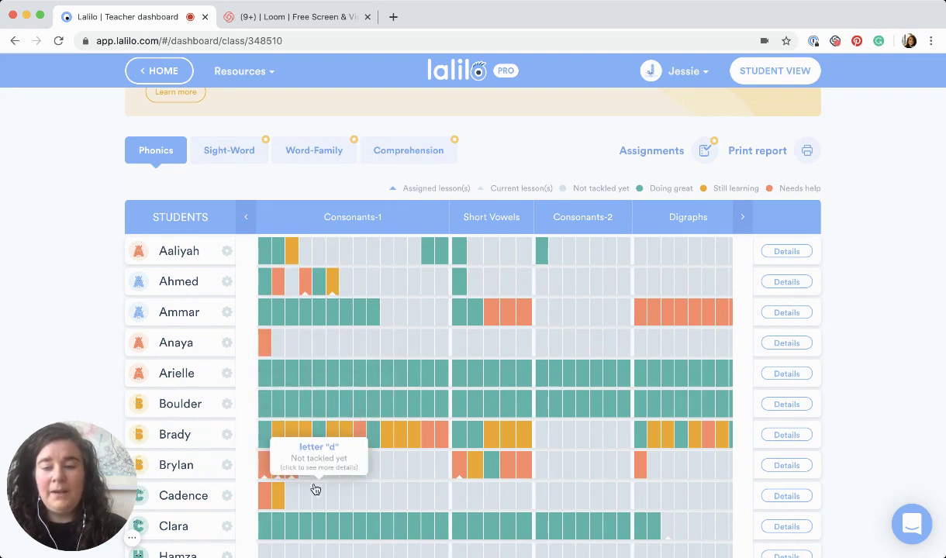
scroll(315, 489, down, 1)
scroll(315, 488, down, 5)
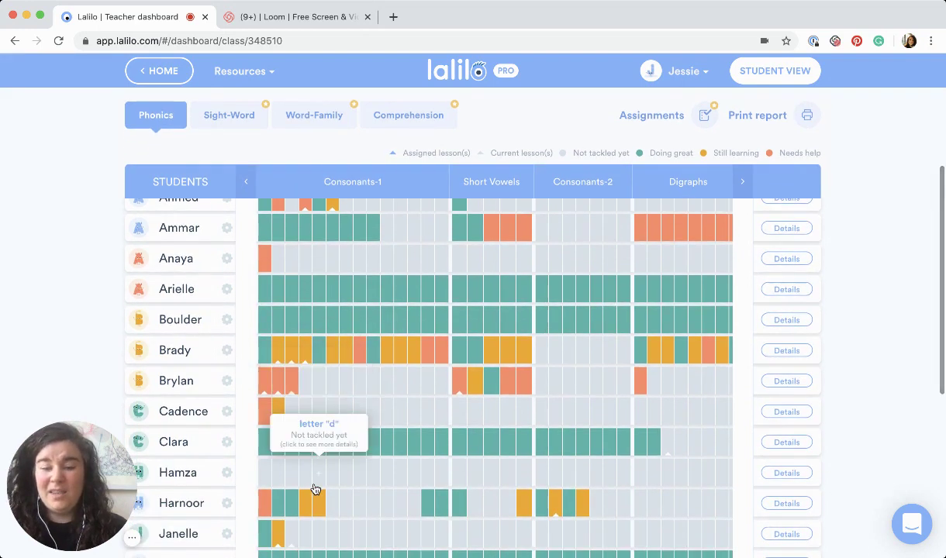
scroll(314, 488, down, 8)
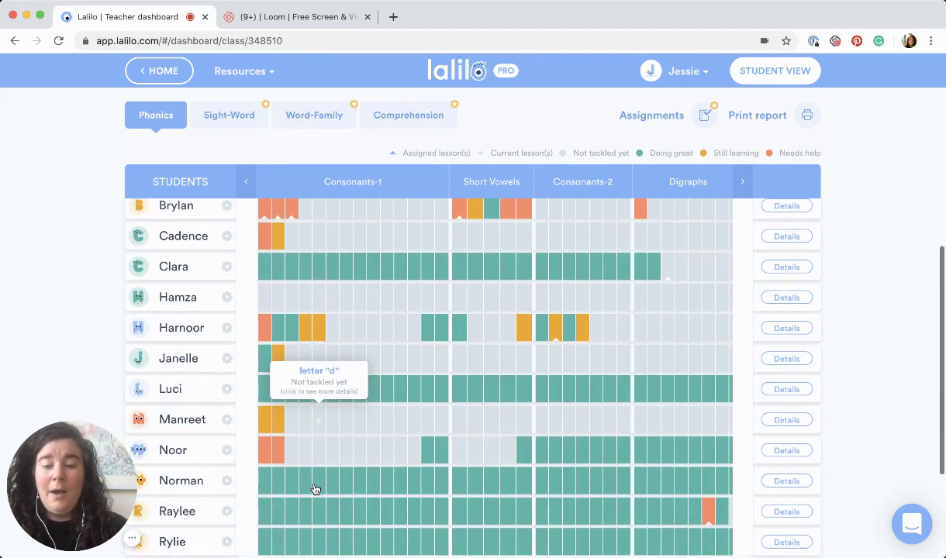
scroll(315, 489, up, 5)
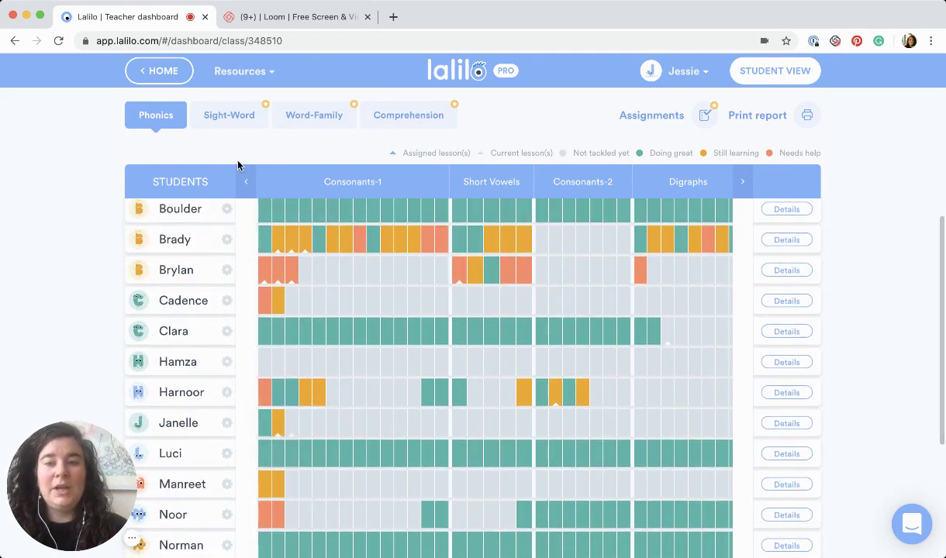
click(169, 77)
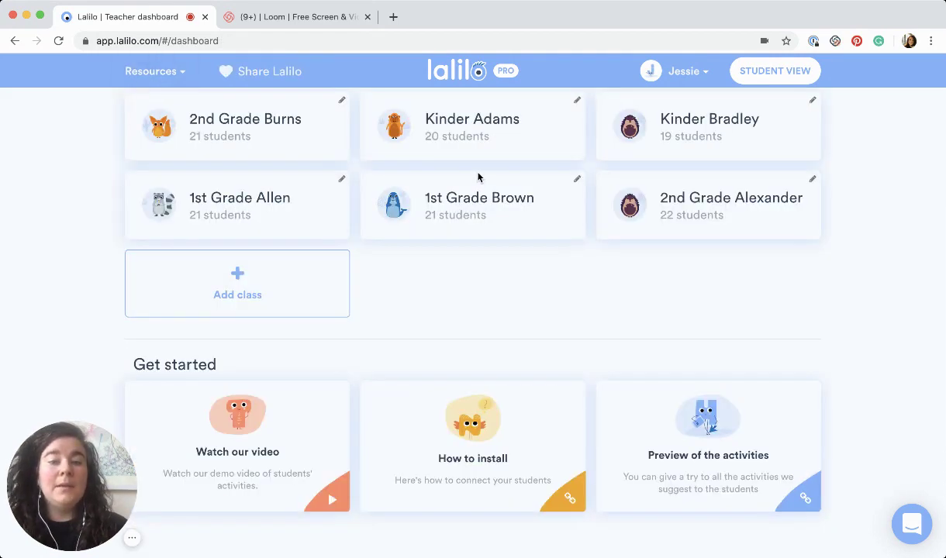
click(484, 135)
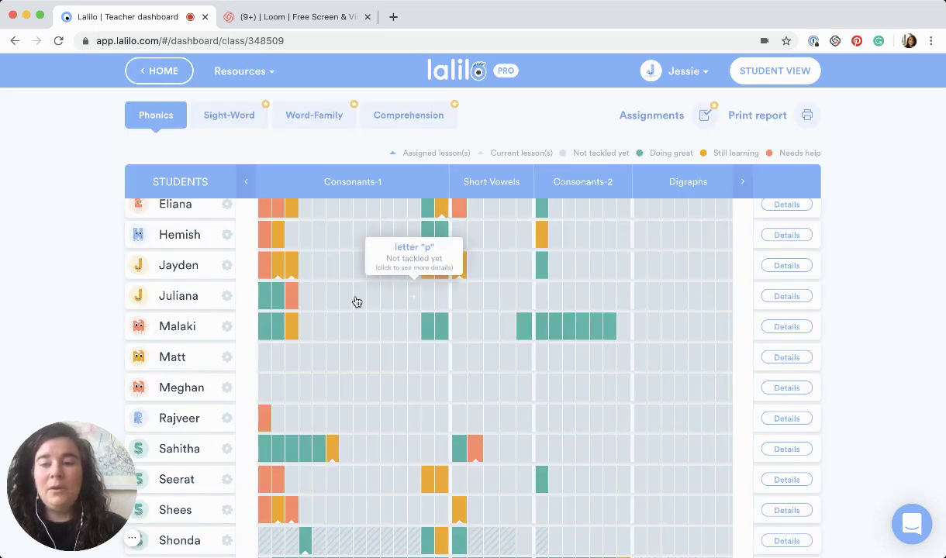
scroll(357, 303, up, 3)
scroll(357, 302, up, 4)
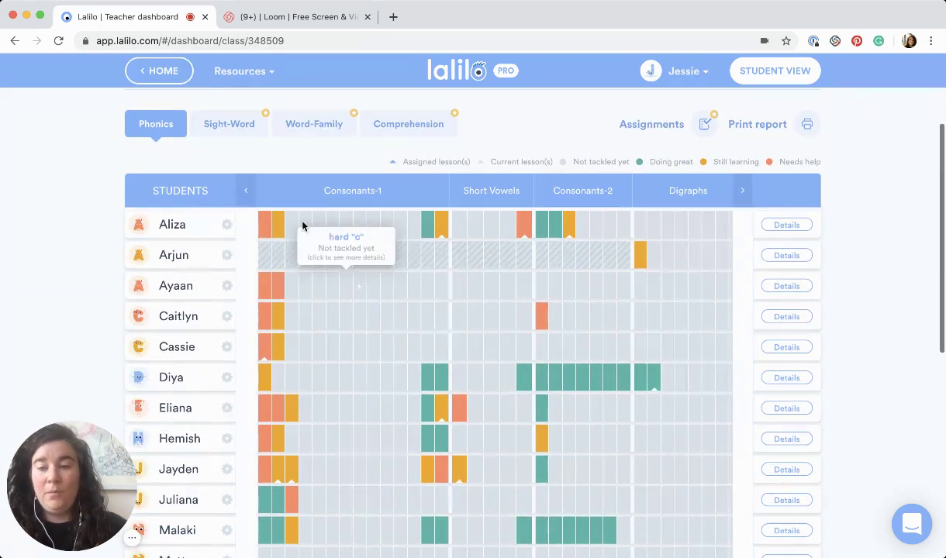
mouse_move(321, 413)
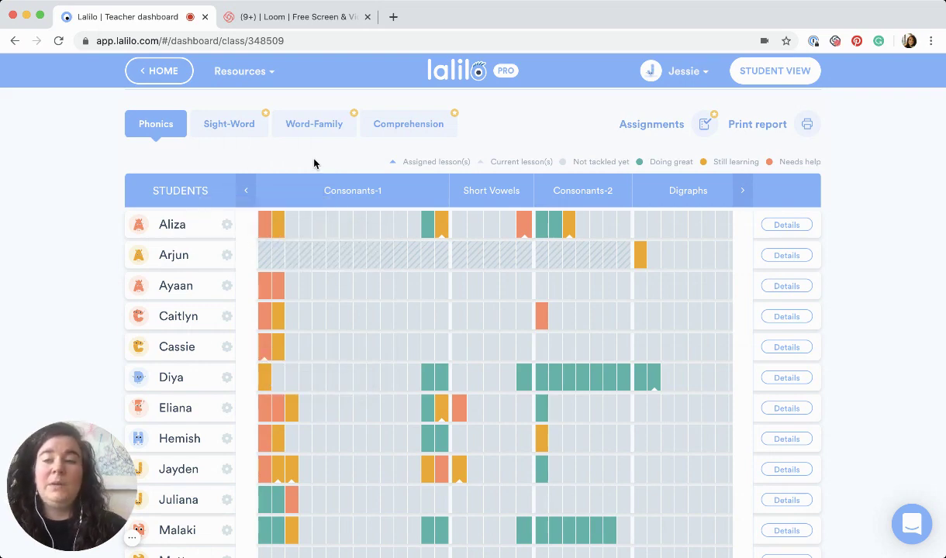
click(163, 71)
scroll(374, 265, up, 3)
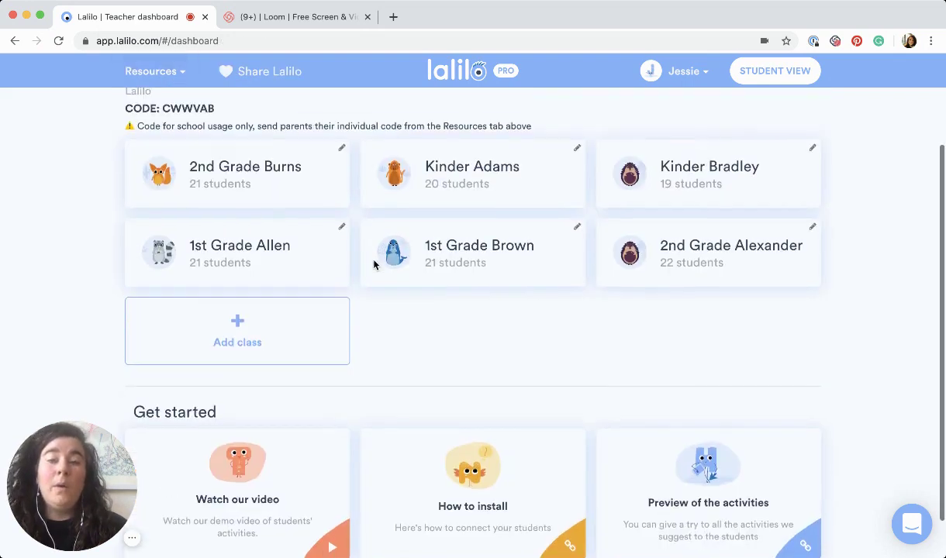